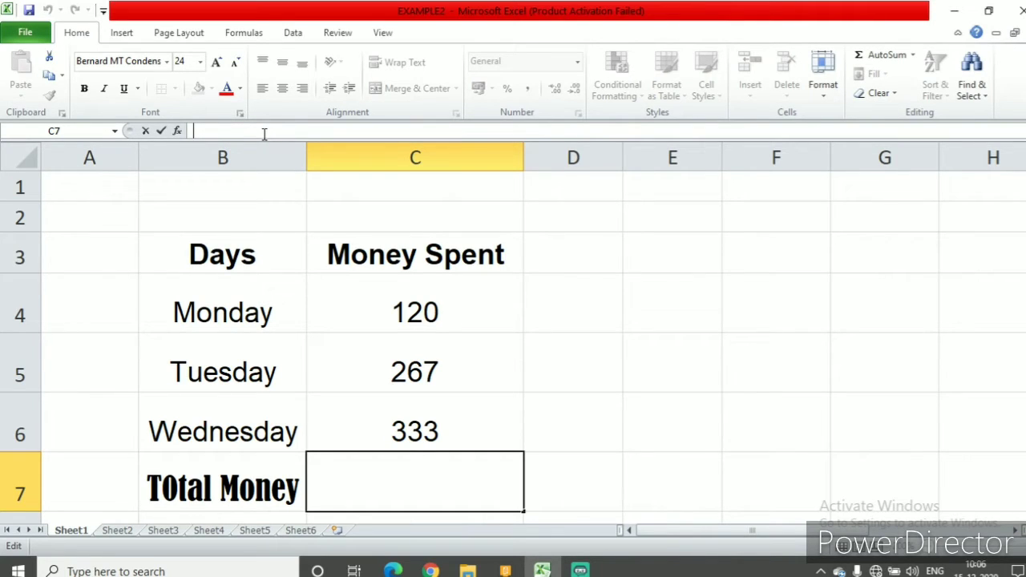
type("=")
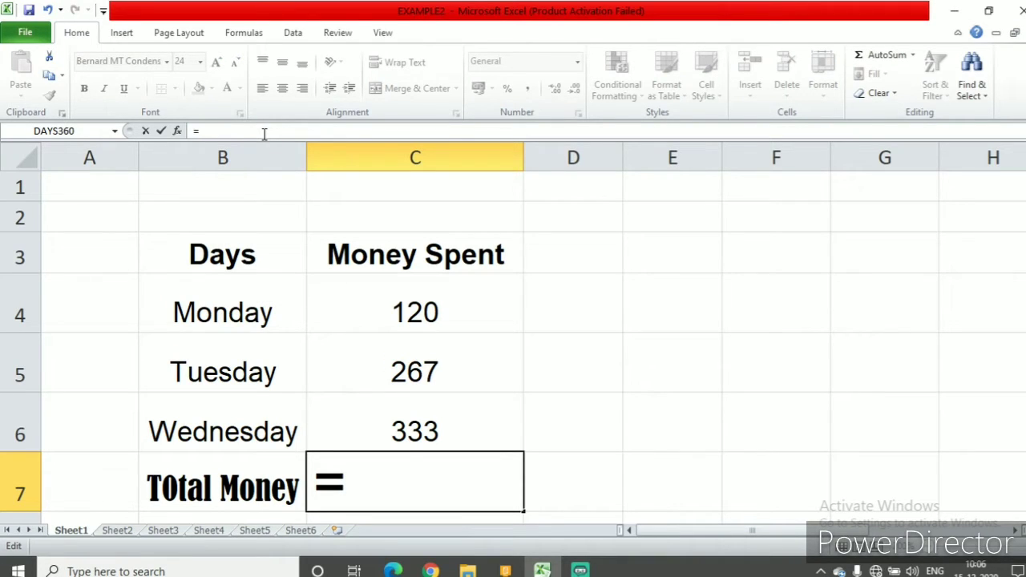
left_click(230, 127)
key("BackSpace")
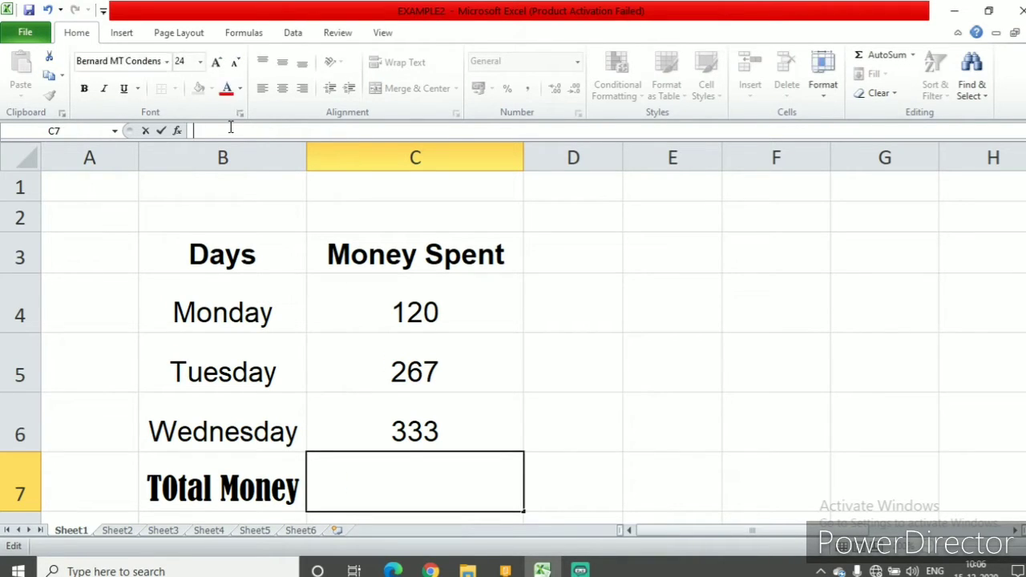
type("=")
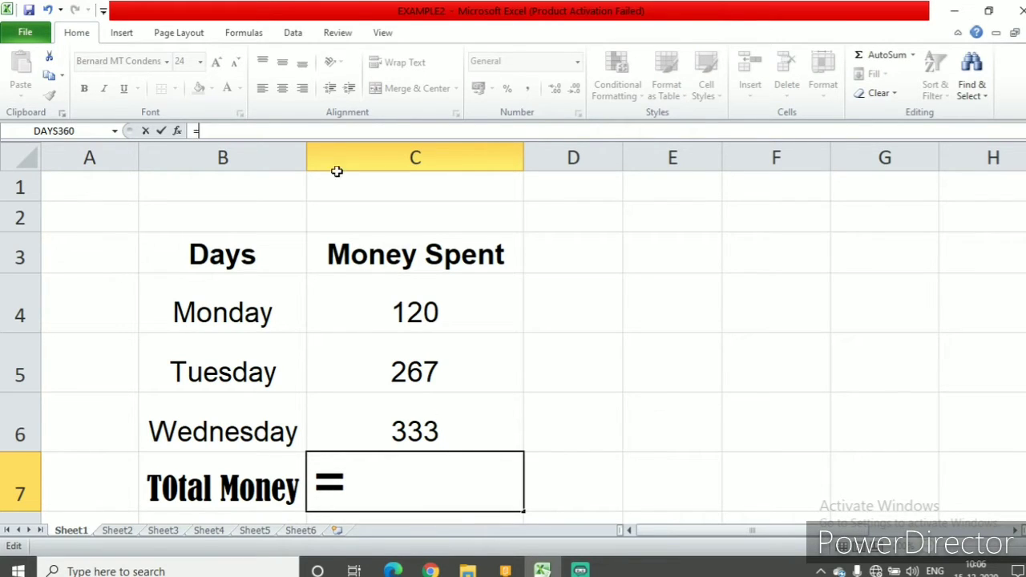
key("BackSpace")
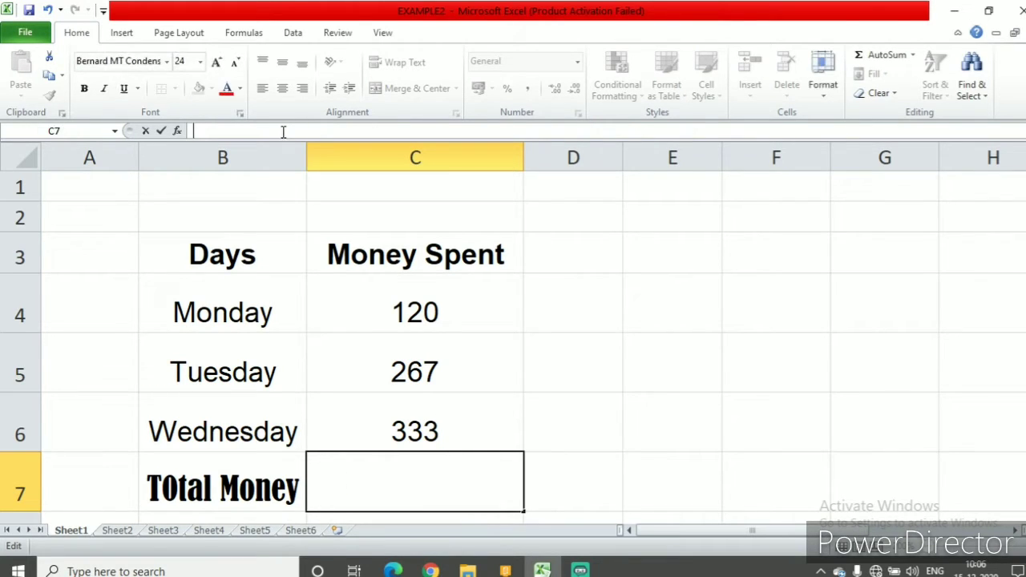
Step: Total the three Money Spent amounts in cell C7 with the formula =C4+C5+C6
type("=")
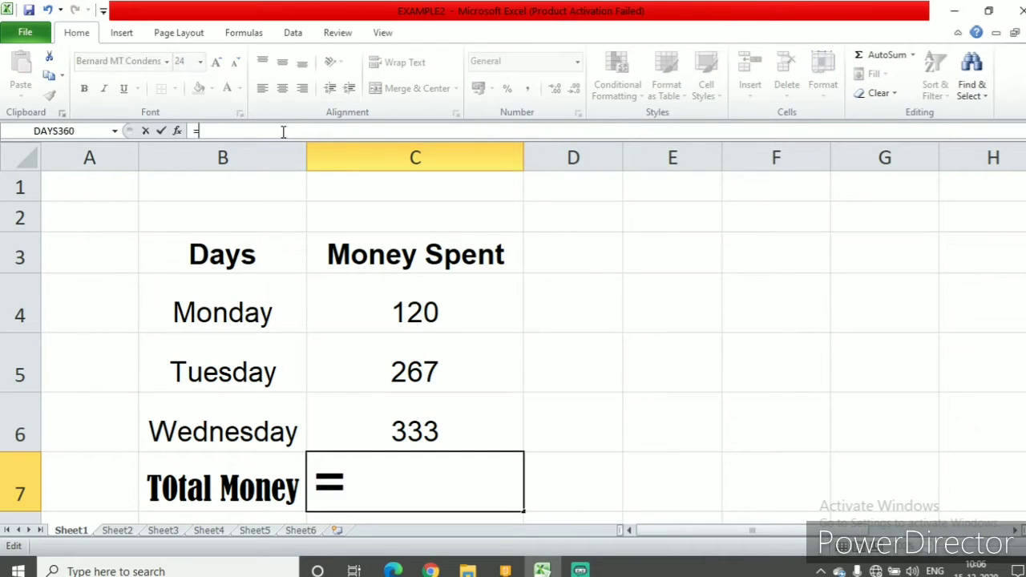
left_click(488, 314)
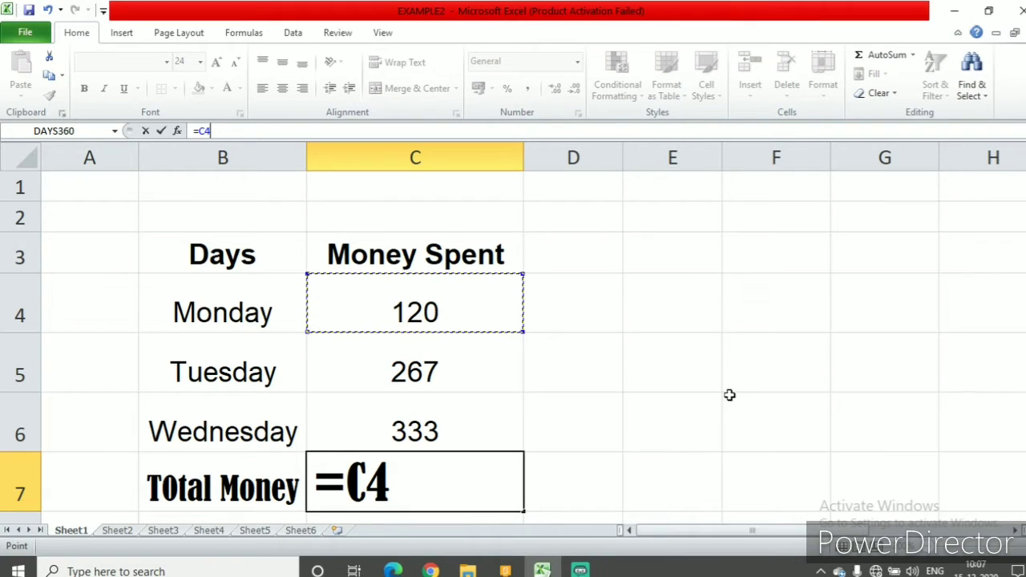
type("+")
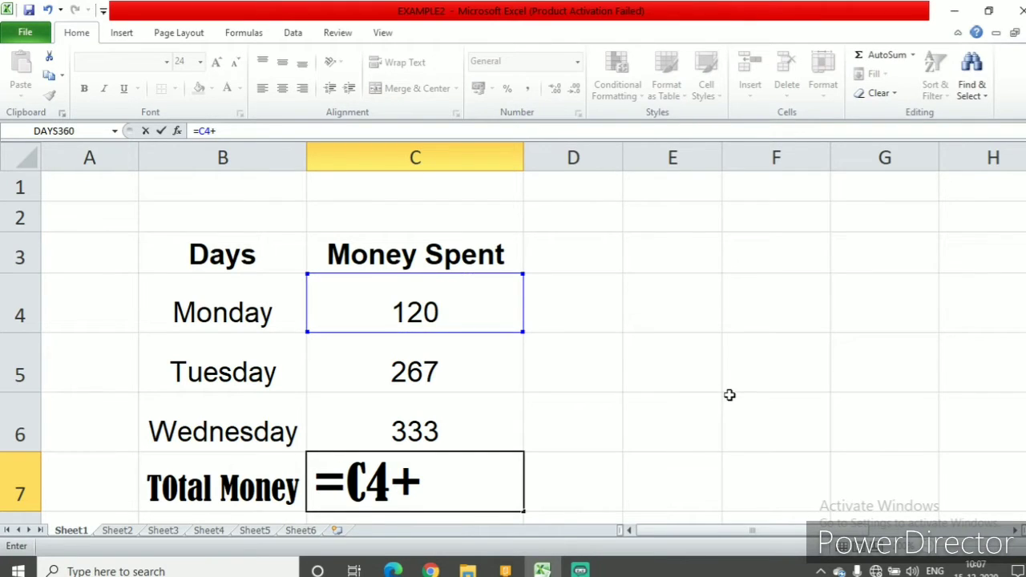
left_click(469, 376)
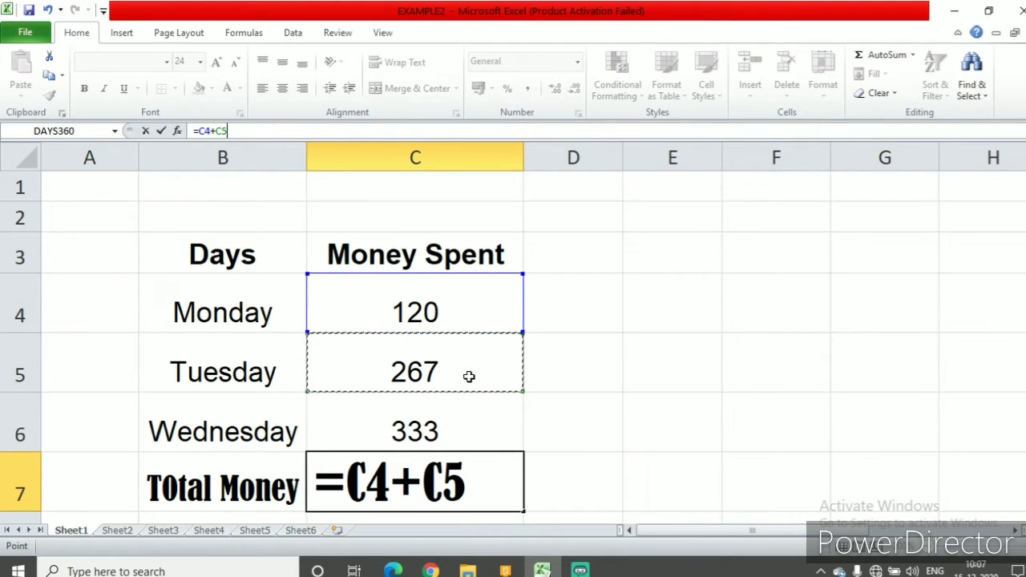
left_click(471, 482)
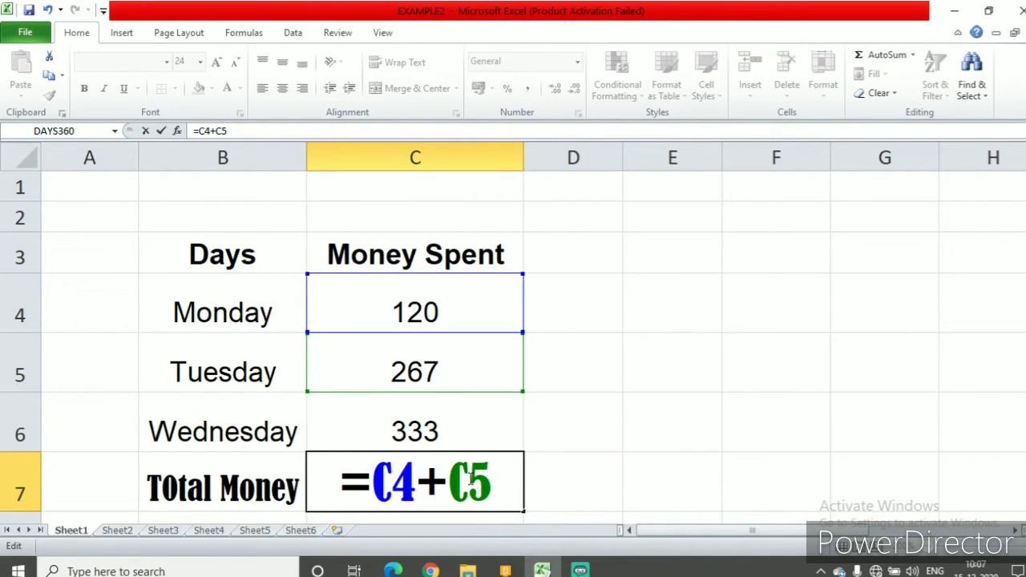
left_click(248, 131)
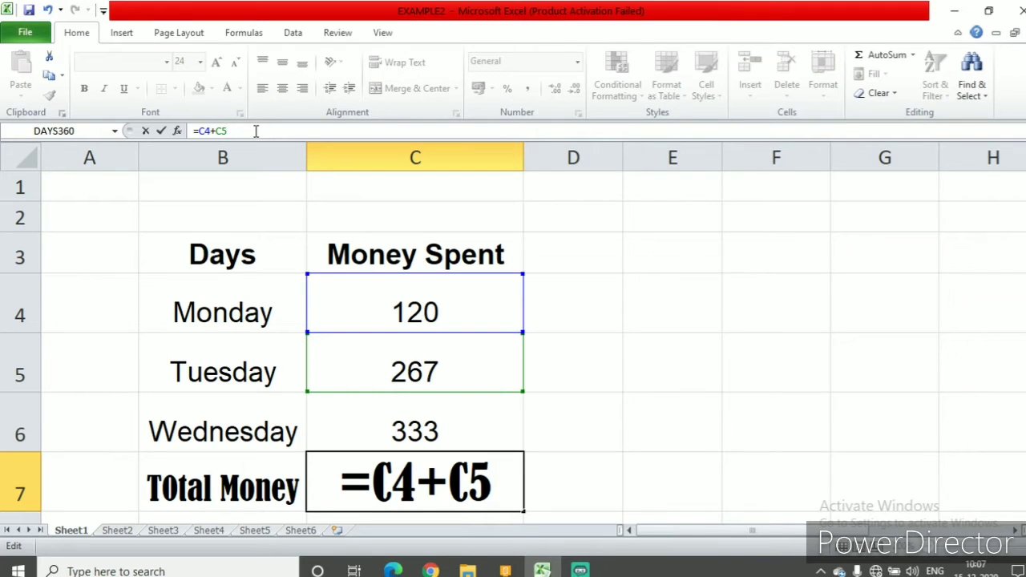
type("+")
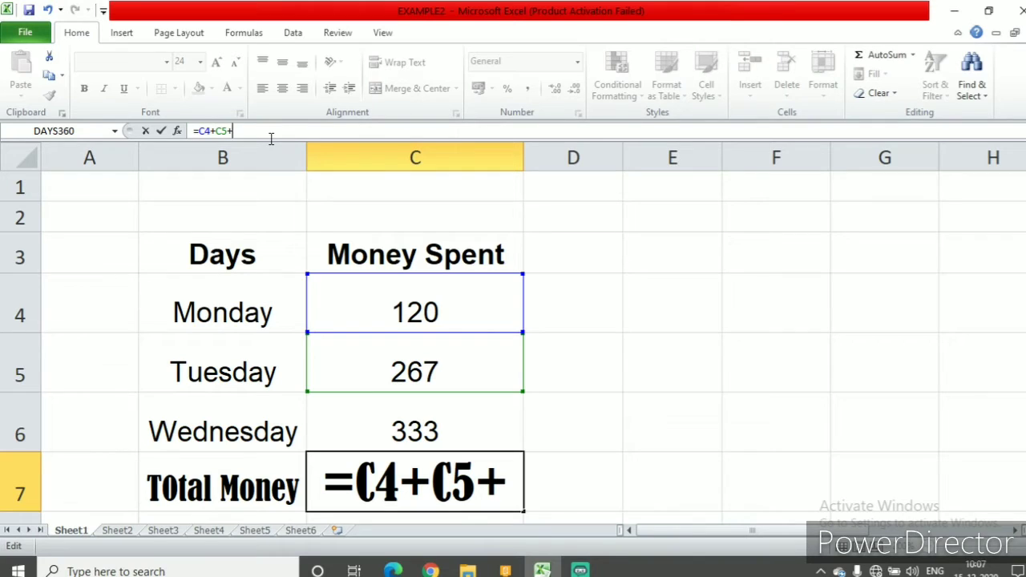
left_click(427, 429)
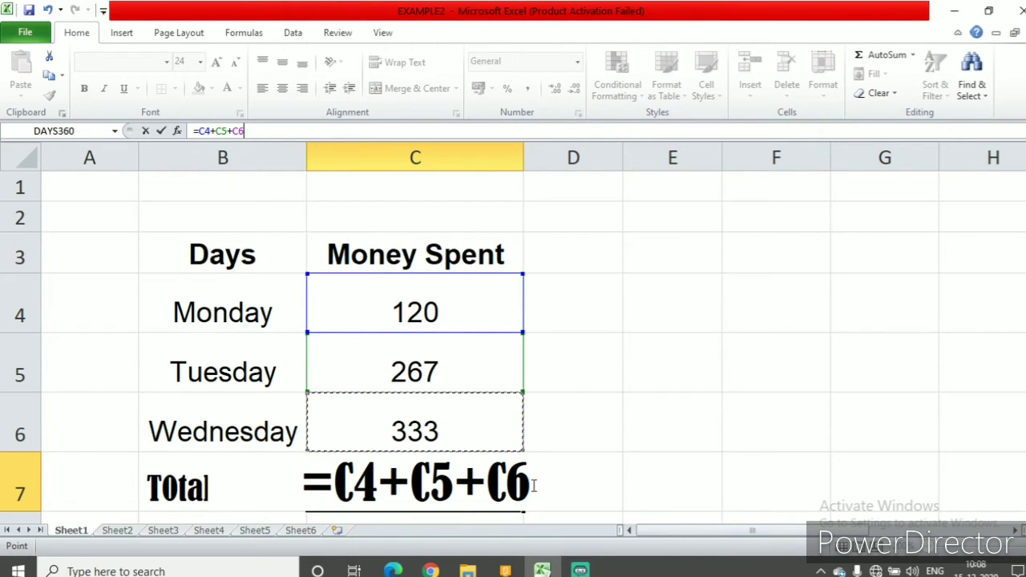
key("Return")
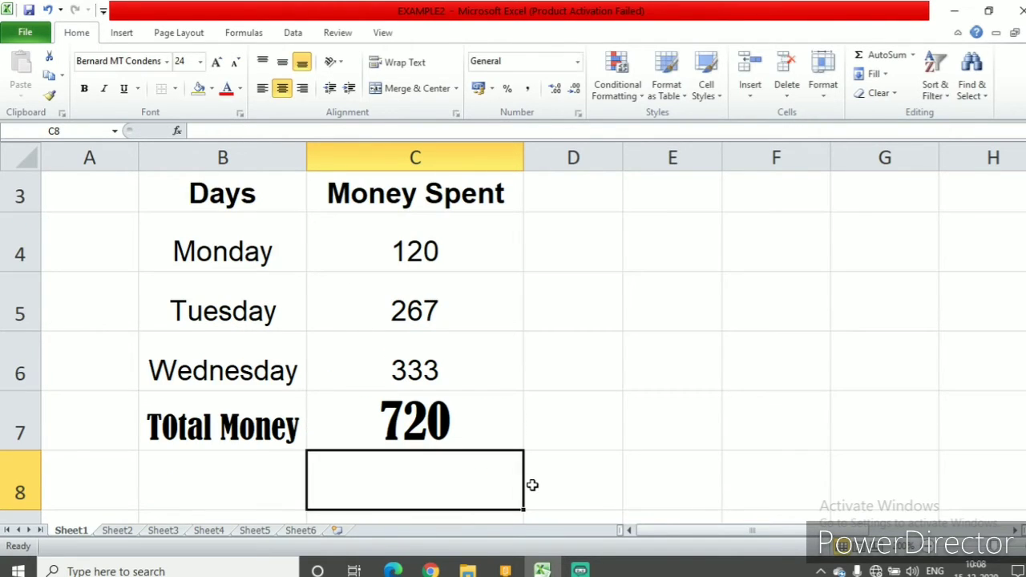
Step: Erase the whole addition formula from the total cell C7, leaving the cell empty
left_click(500, 419)
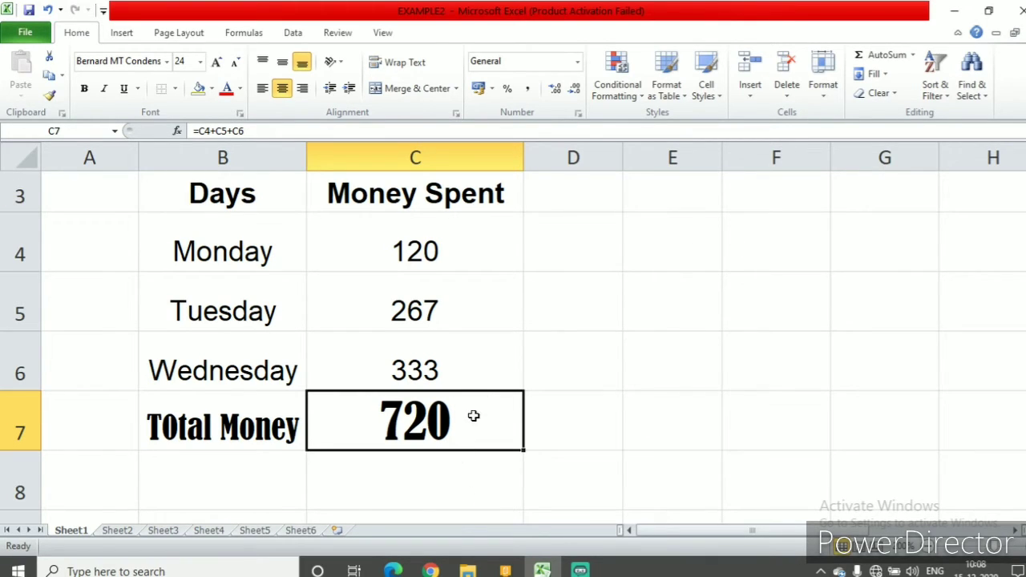
left_click(274, 134)
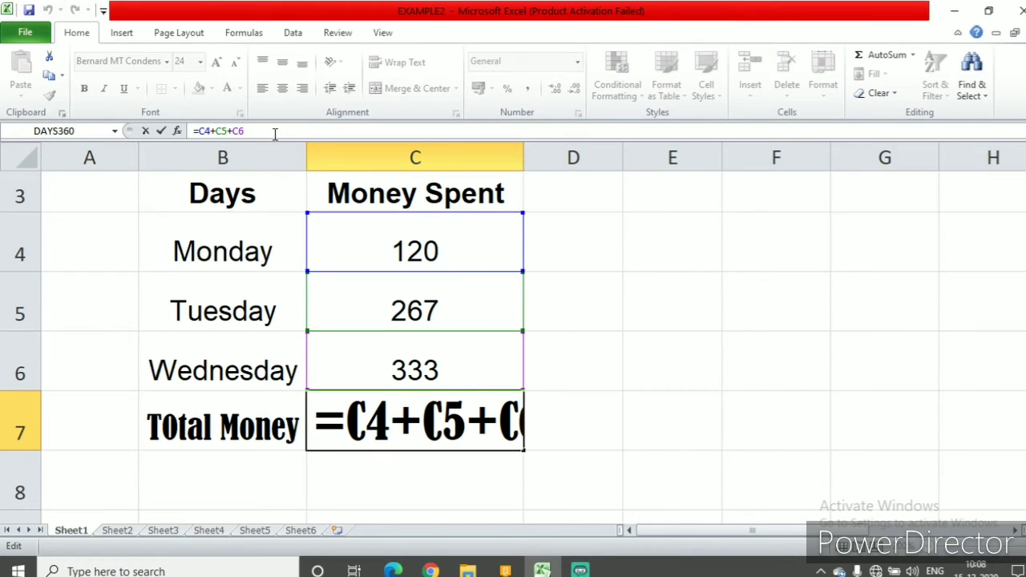
key("BackSpace")
key("BackSpace")
key("BackSpace")
key("BackSpace")
key("BackSpace")
key("BackSpace")
key("BackSpace")
key("BackSpace")
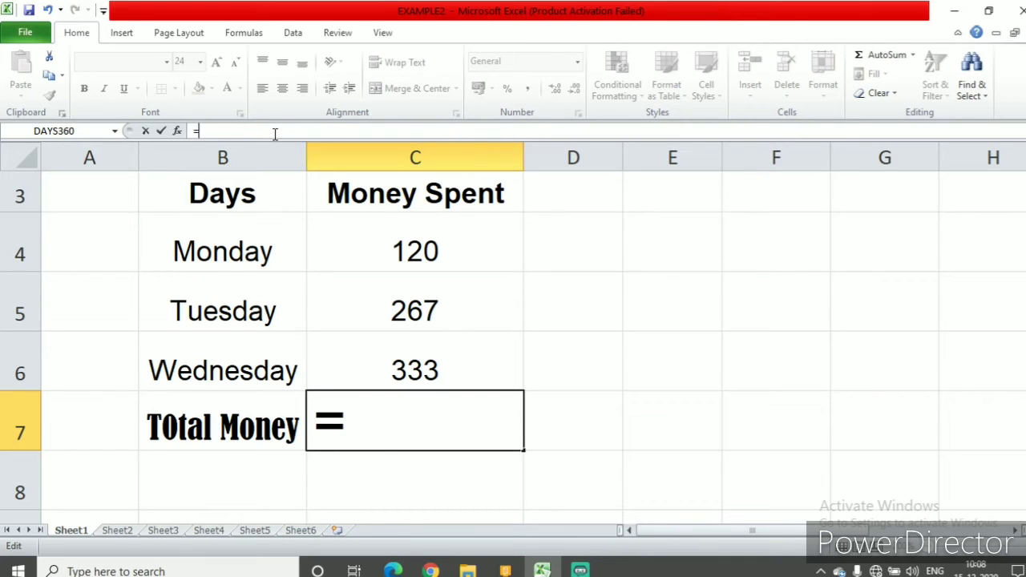
key("BackSpace")
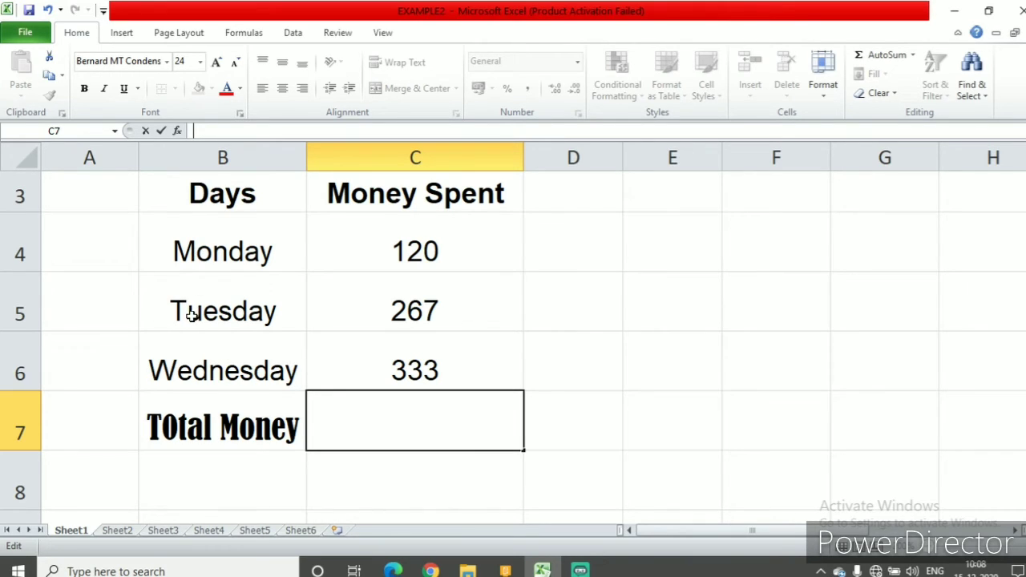
Step: Replace the Monday label in cell B4 with Saturday
left_click(200, 255)
left_click_drag(201, 255, 415, 313)
key("BackSpace")
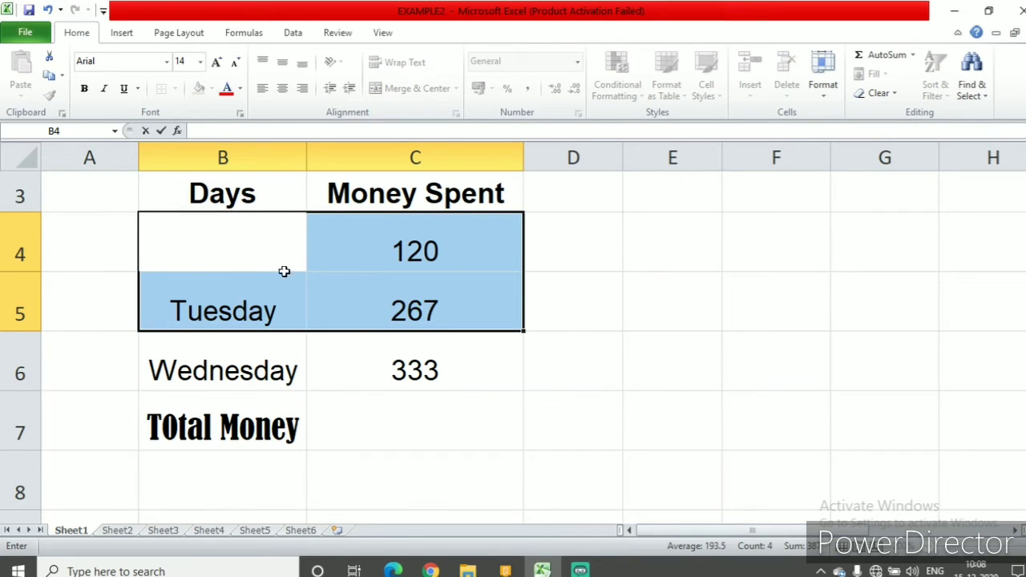
left_click(219, 235)
left_click(352, 368)
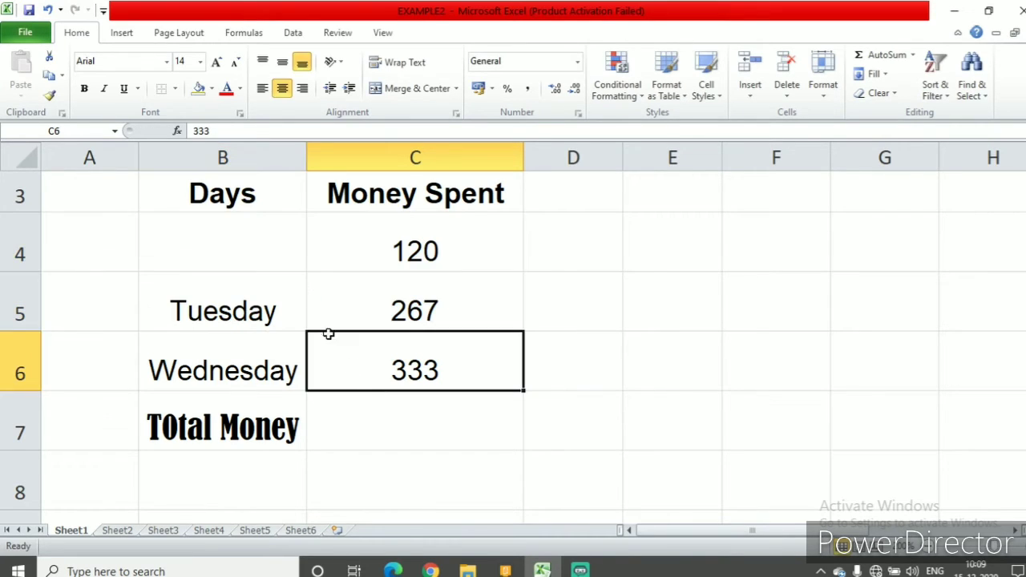
left_click(250, 238)
key("BackSpace")
type("S")
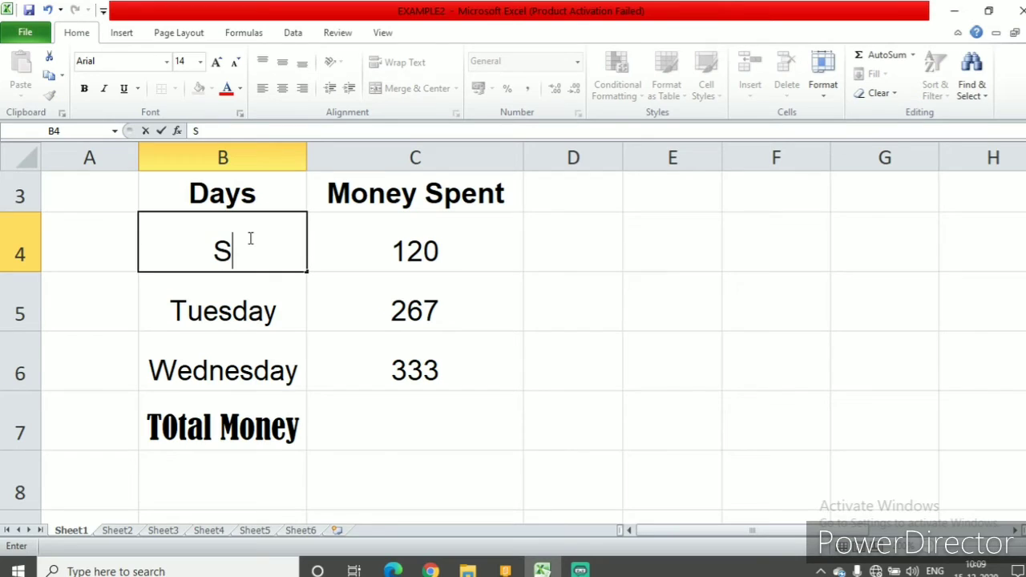
type("aturday")
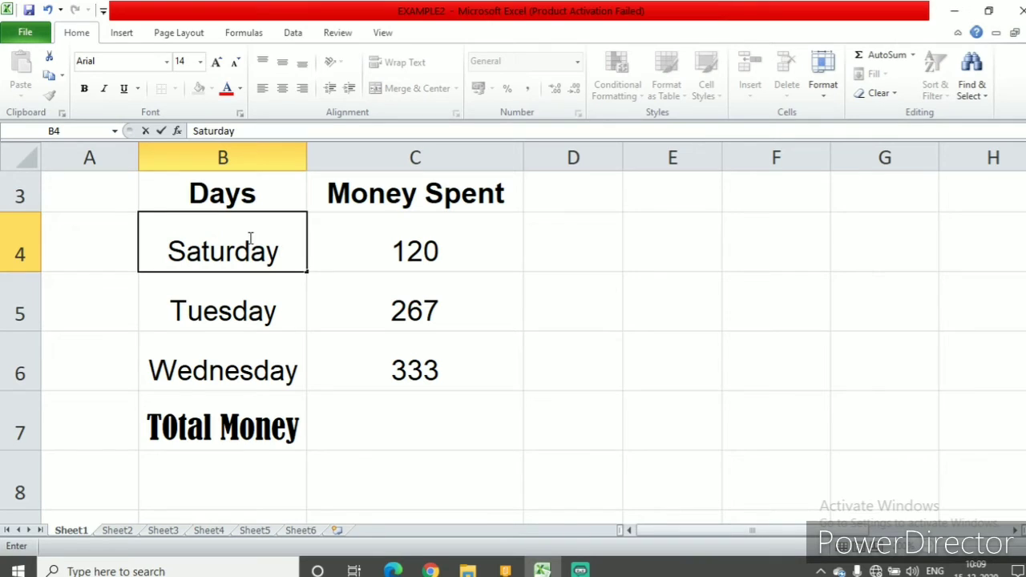
Step: Replace the Tuesday label in cell B5 with Sunday
left_click(290, 299)
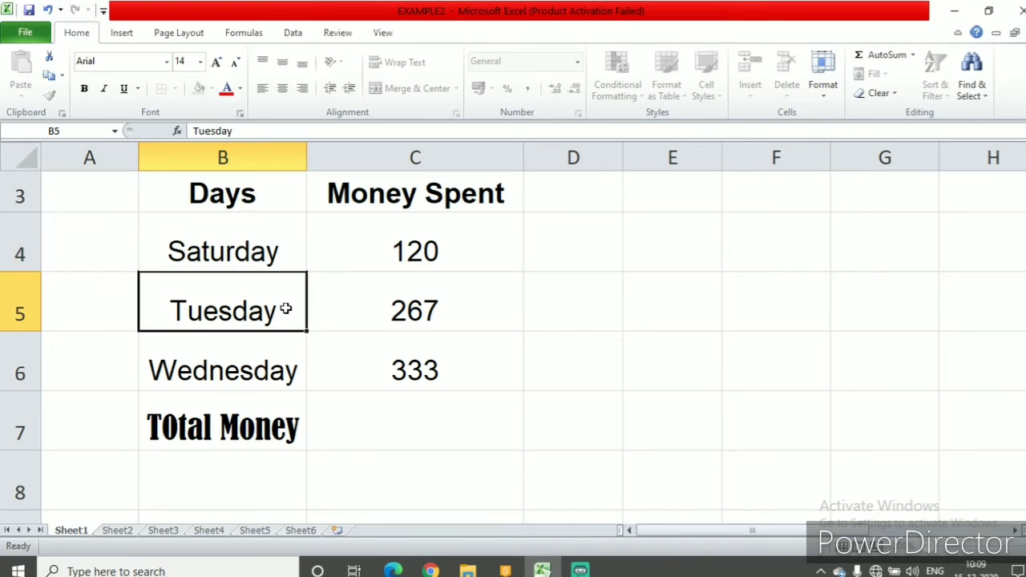
double_click(287, 308)
key("BackSpace")
key("BackSpace")
key("BackSpace")
key("BackSpace")
key("BackSpace")
key("BackSpace")
key("BackSpace")
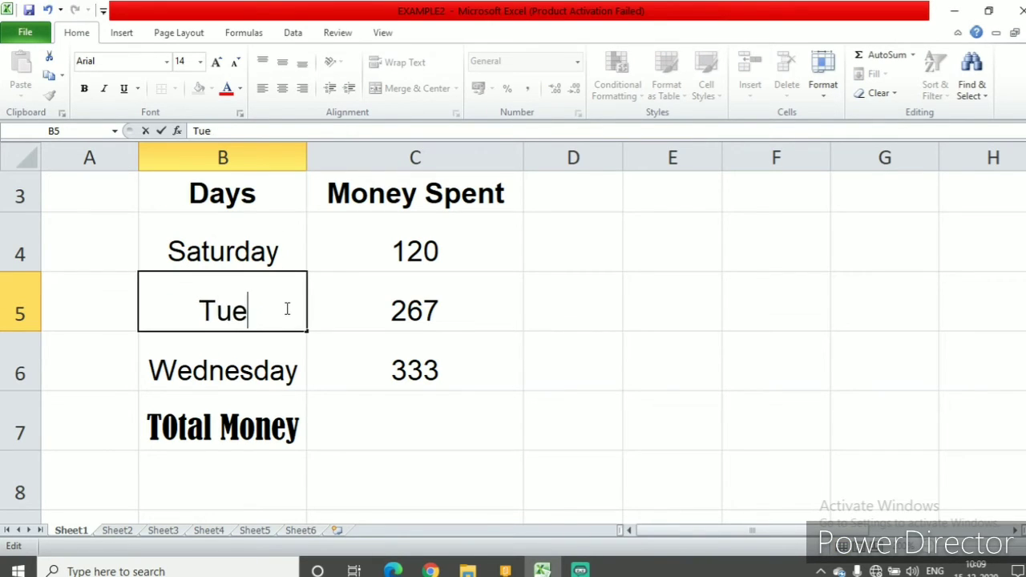
type("S")
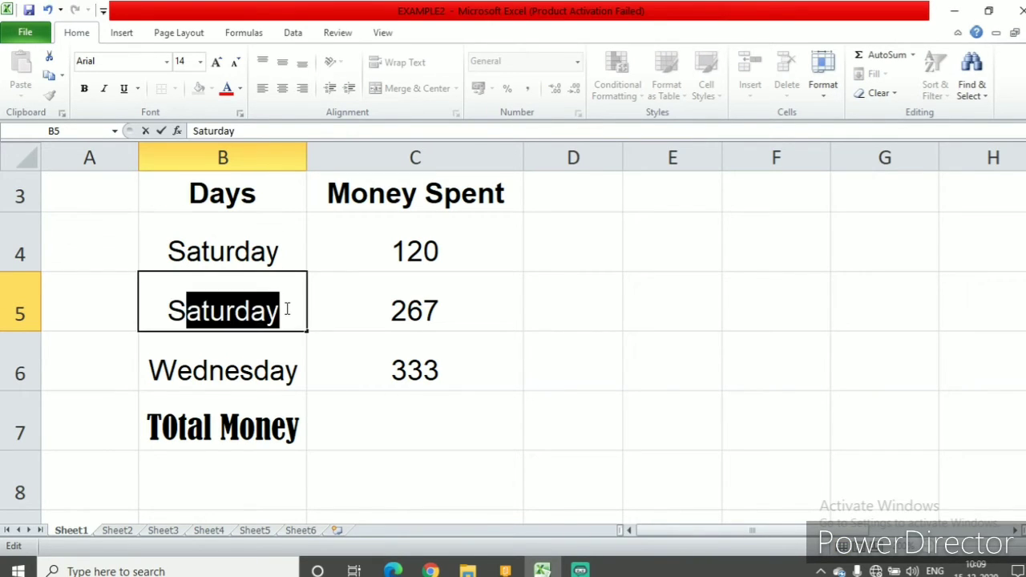
type("un")
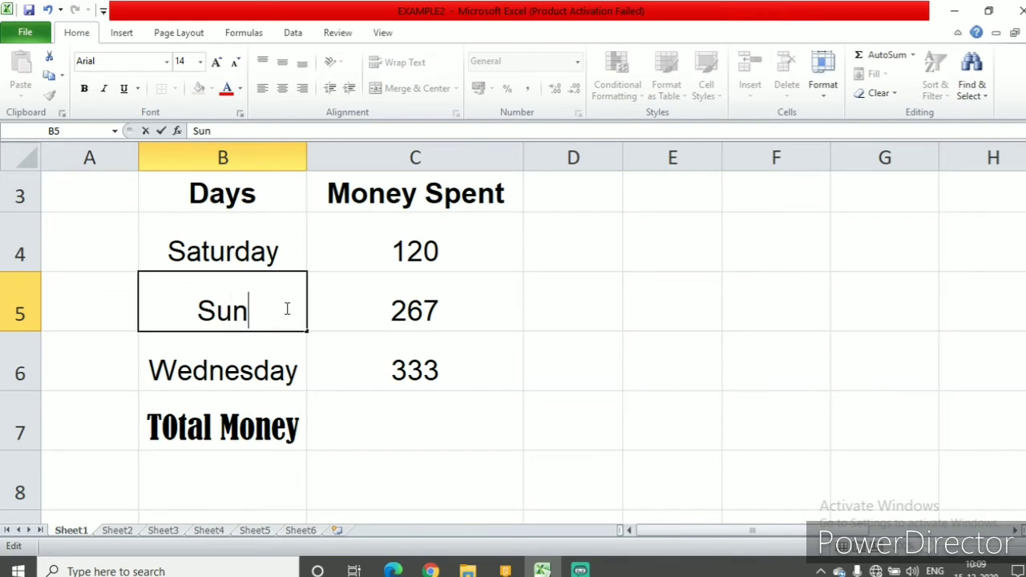
type("da")
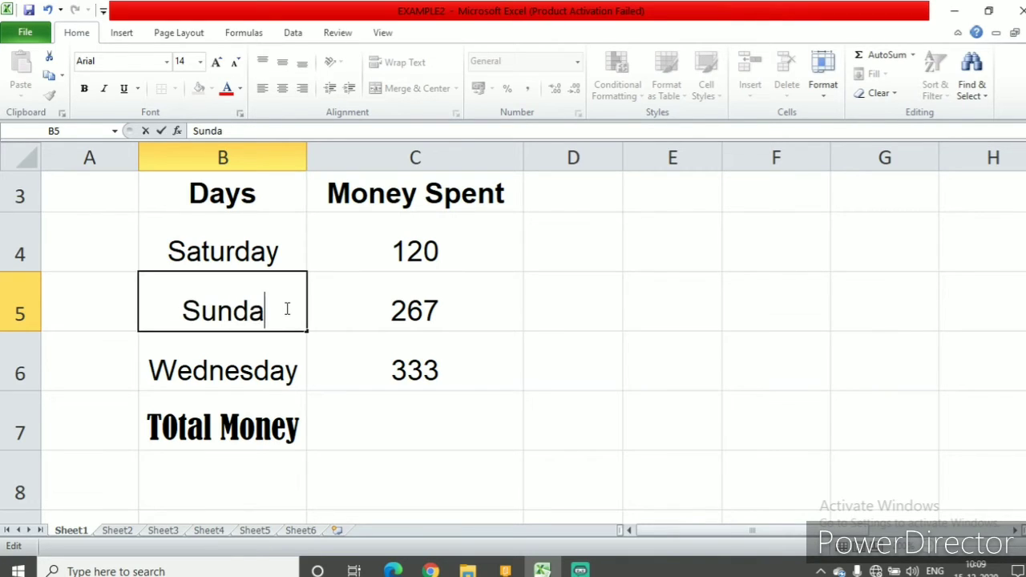
type("y")
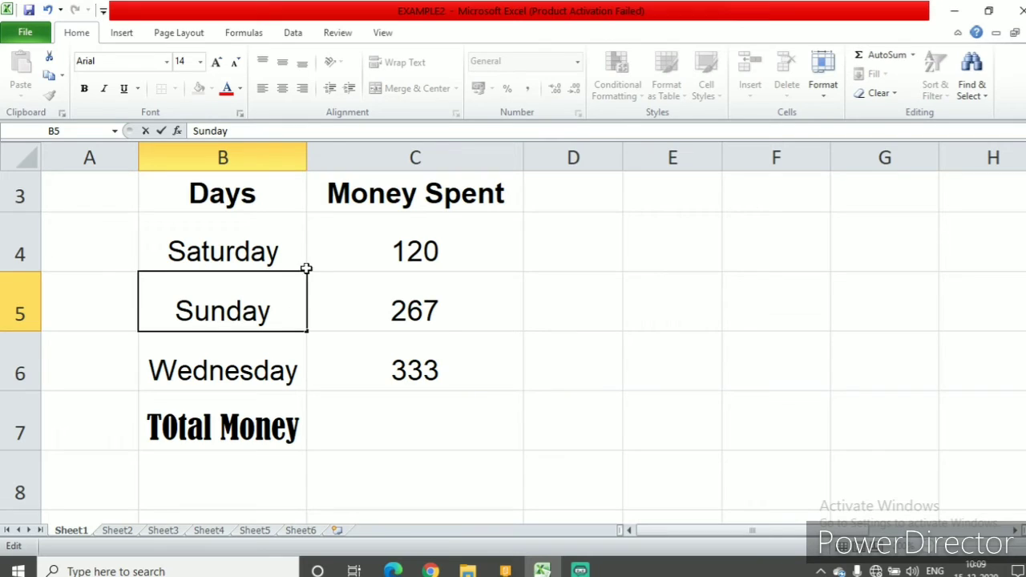
Step: Set the money spent on Saturday in cell C4 to 245
double_click(449, 248)
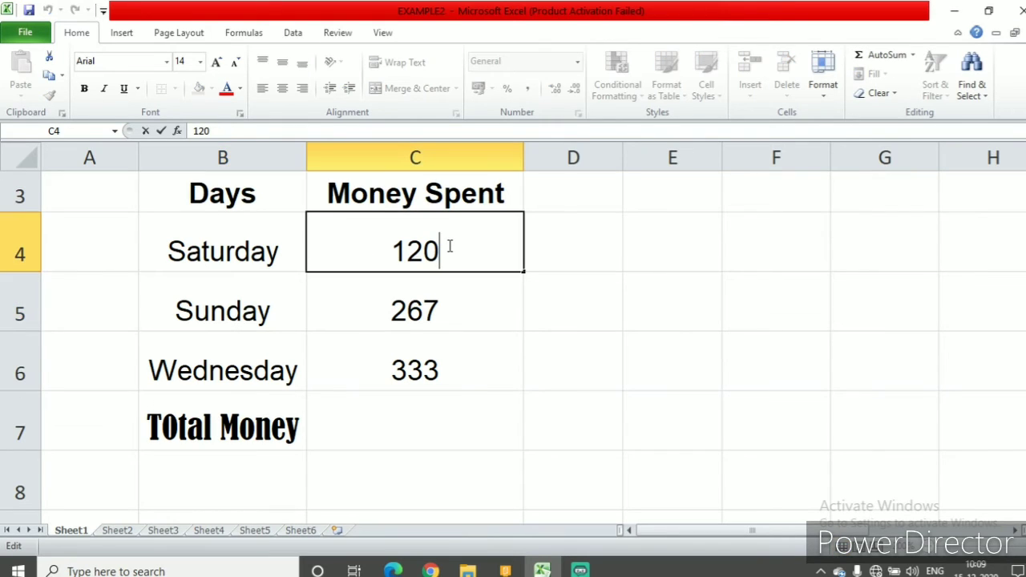
key("BackSpace")
key("BackSpace")
key("BackSpace")
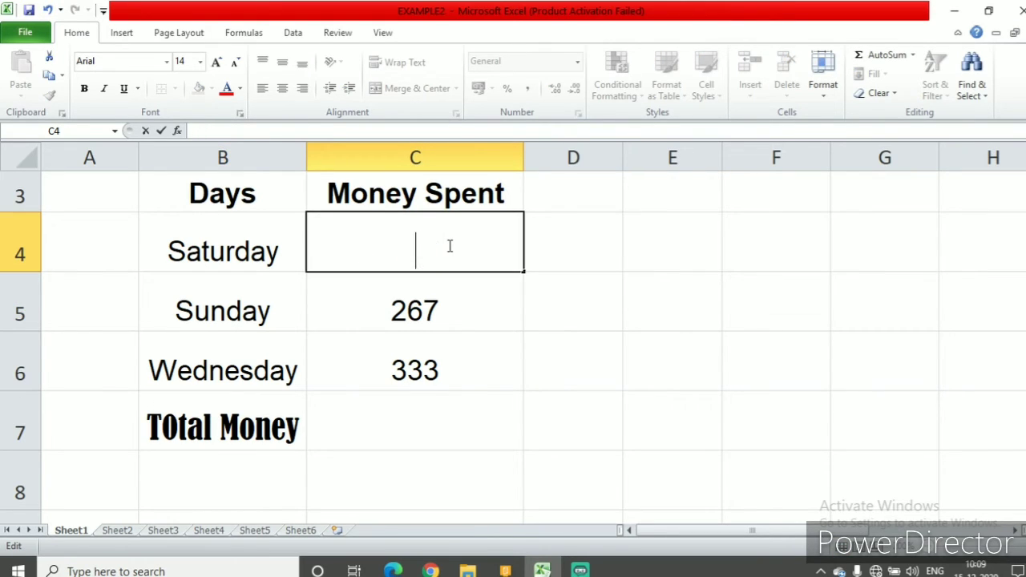
type("245")
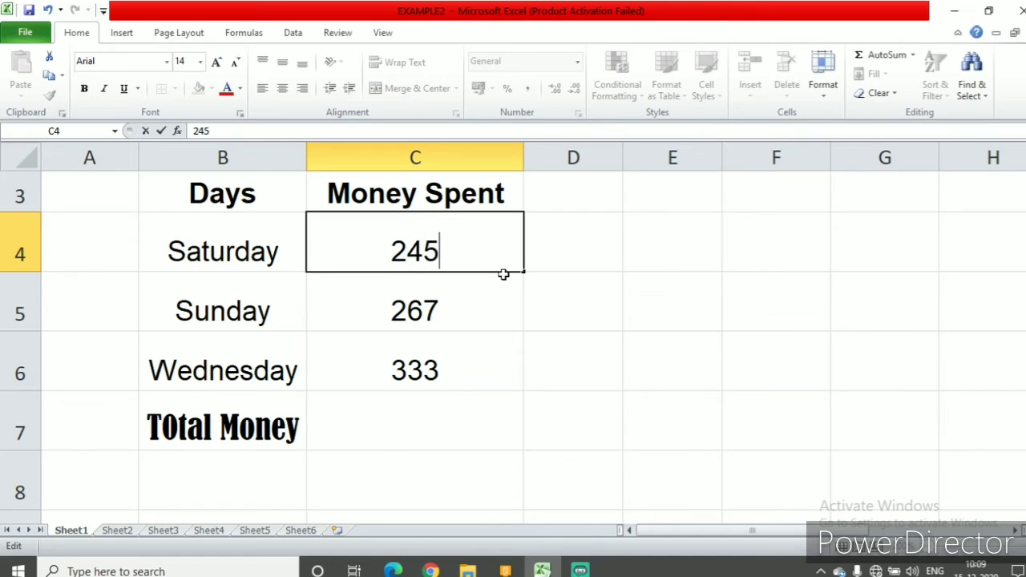
Step: Set the money spent on Sunday in cell C5 to 137
double_click(458, 305)
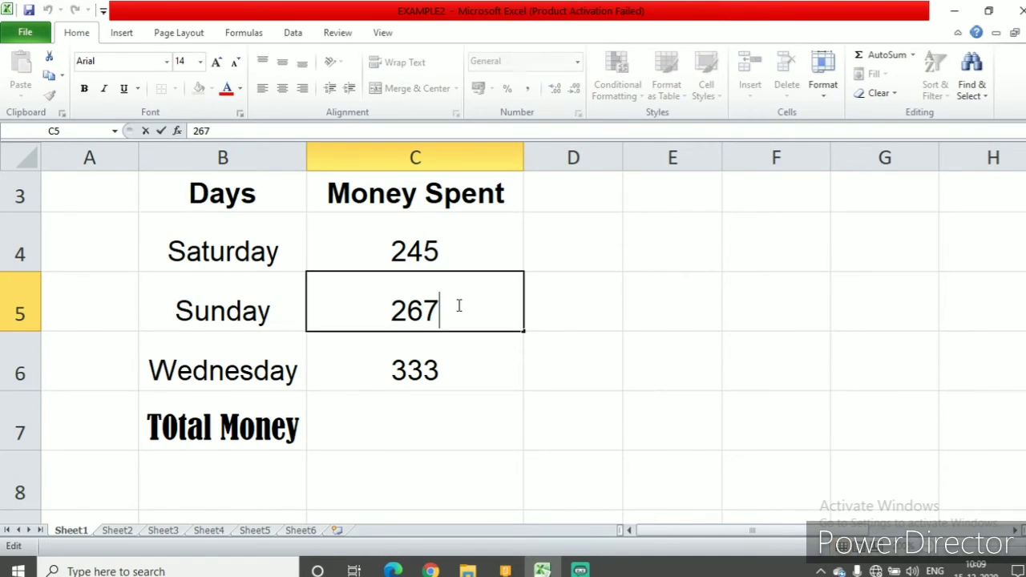
key("BackSpace")
key("BackSpace")
key("BackSpace")
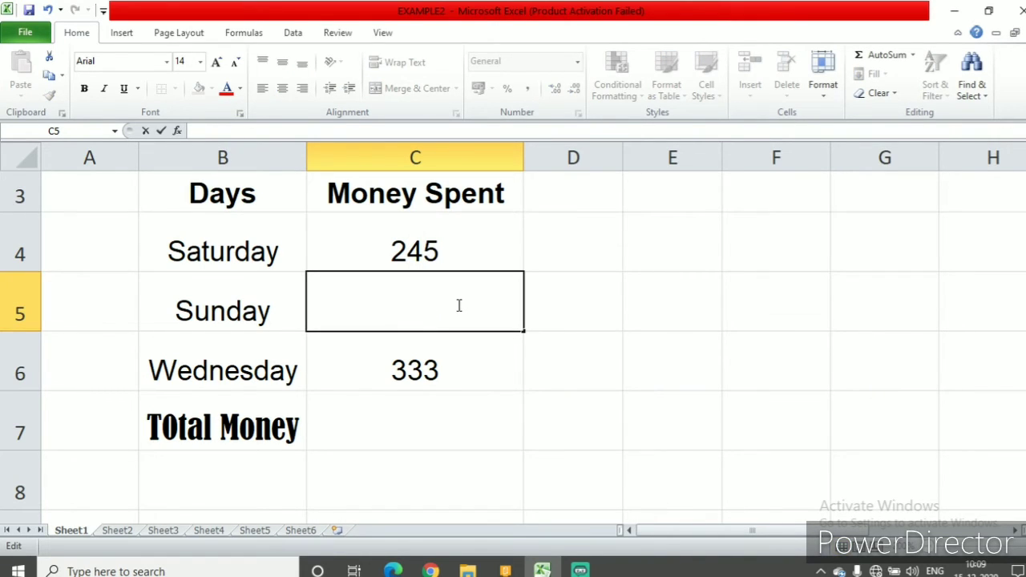
type("17")
key("BackSpace")
type("37")
Step: Clear the Wednesday label in cell B6 and its amount in cell C6
left_click_drag(173, 376, 410, 383)
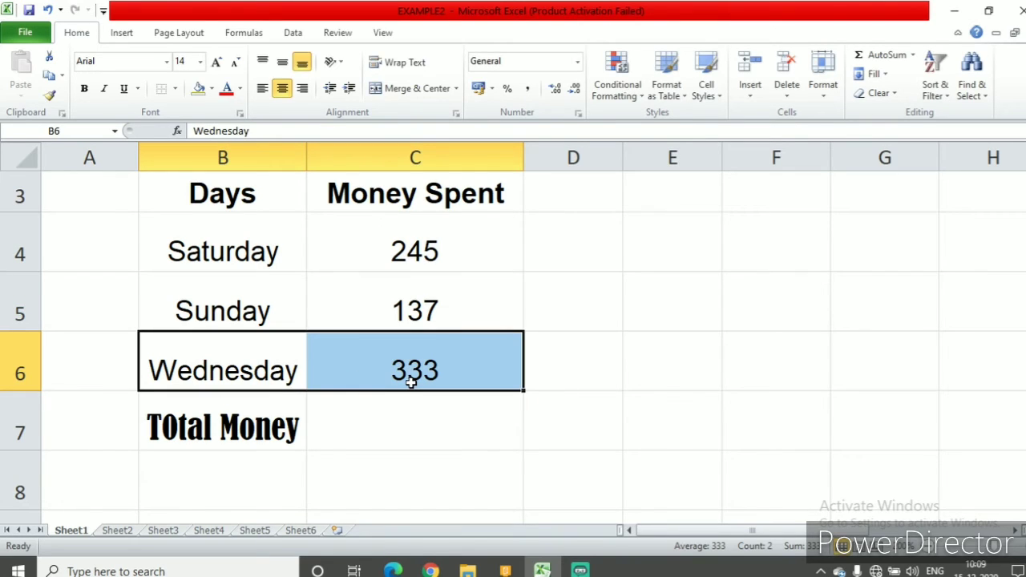
key("BackSpace")
left_click(472, 368)
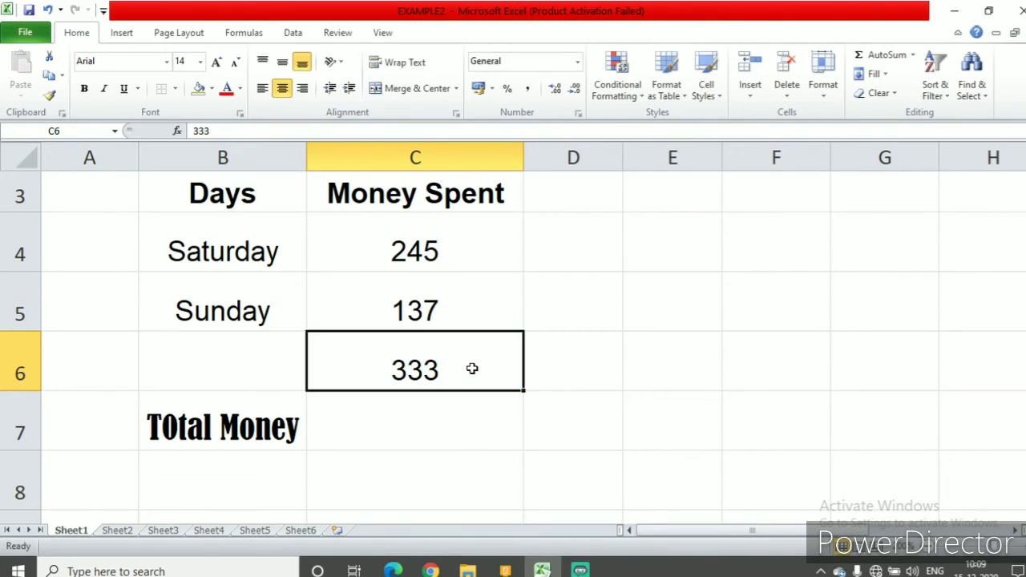
double_click(472, 368)
key("BackSpace")
key("BackSpace")
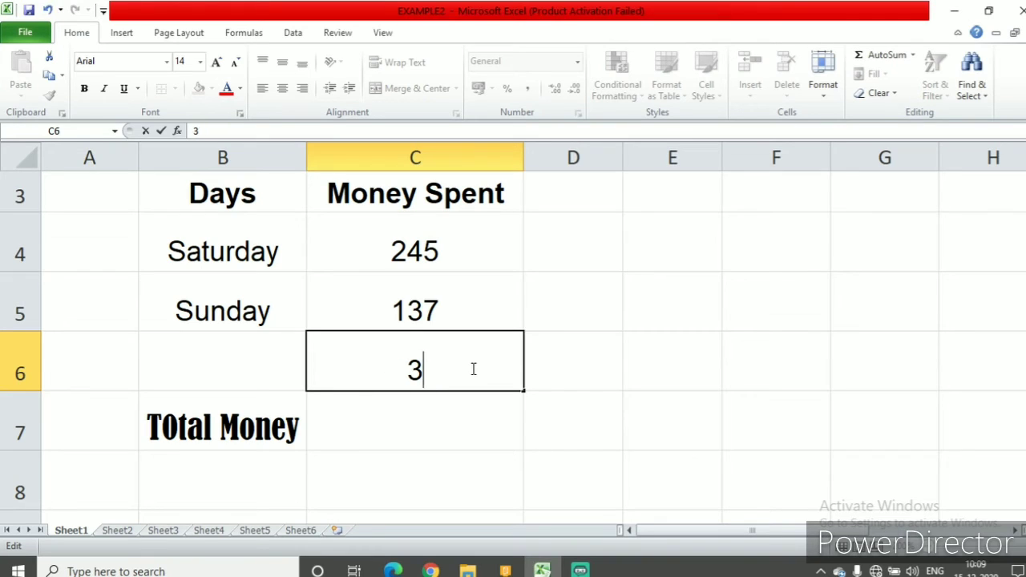
key("BackSpace")
Step: Move the total money label from cell B7 up to cell B6, directly below Sunday
left_click(233, 426)
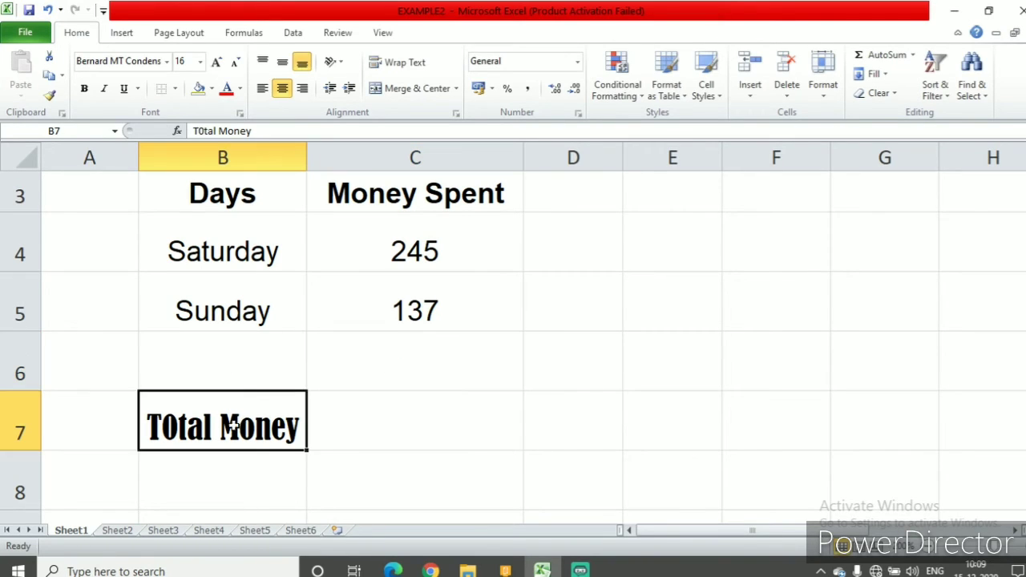
left_click_drag(206, 392, 206, 361)
left_click(263, 460)
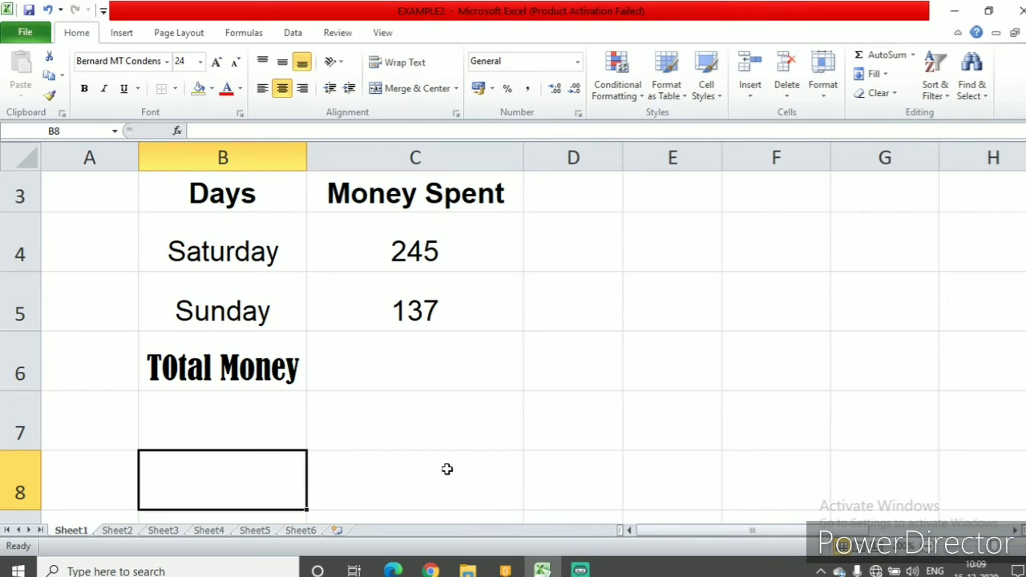
left_click(416, 369)
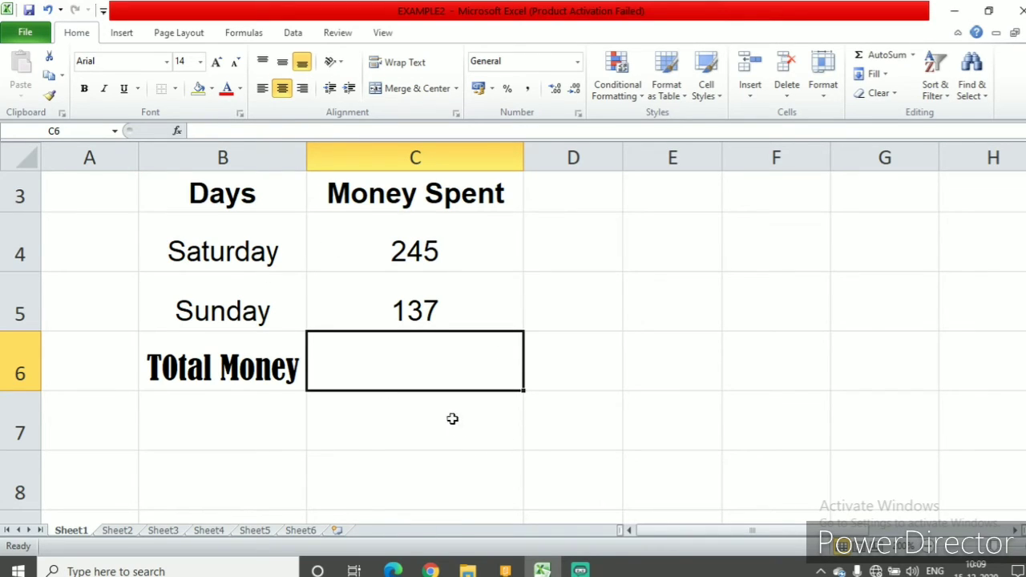
left_click(201, 130)
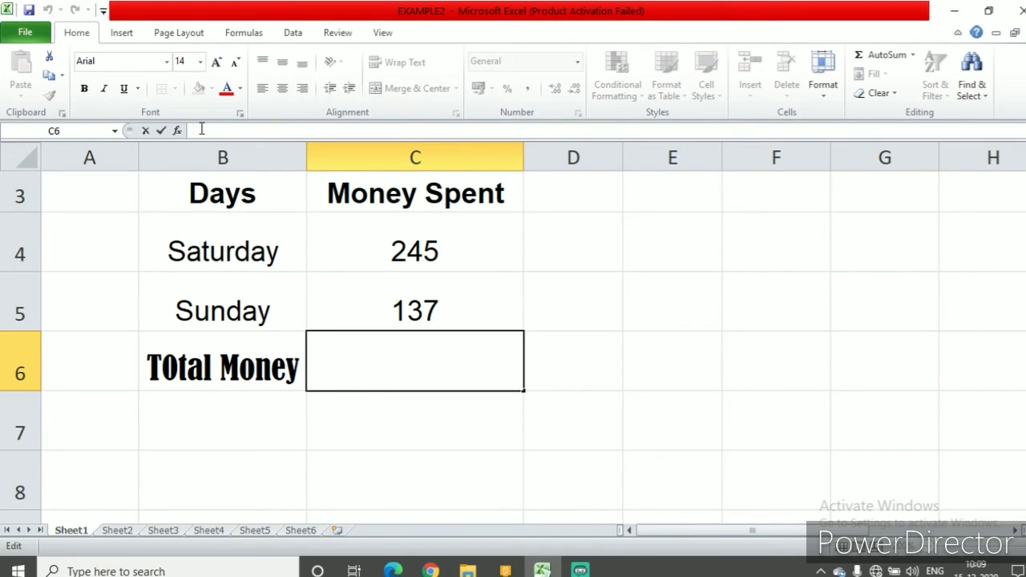
type("=")
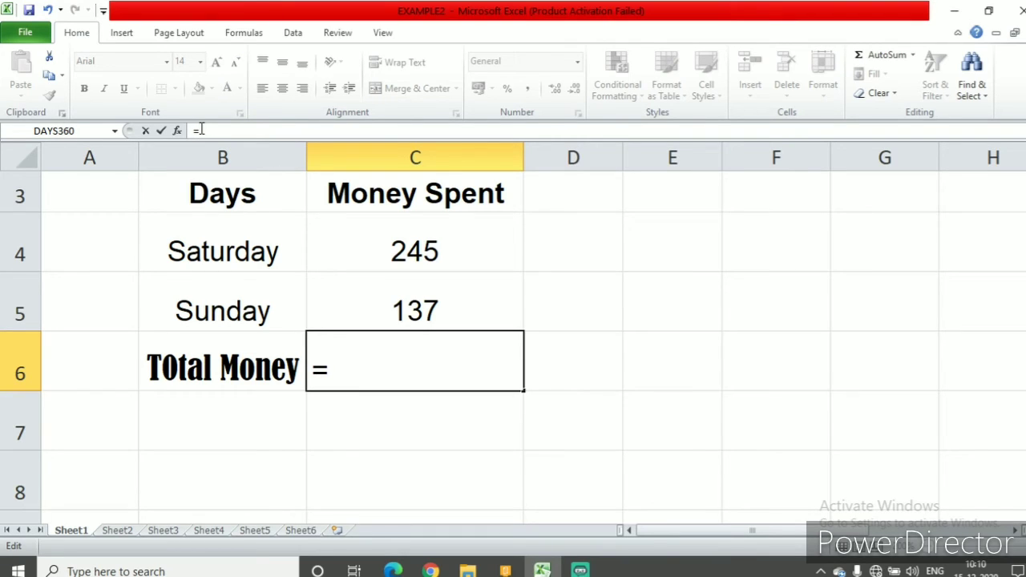
left_click(466, 247)
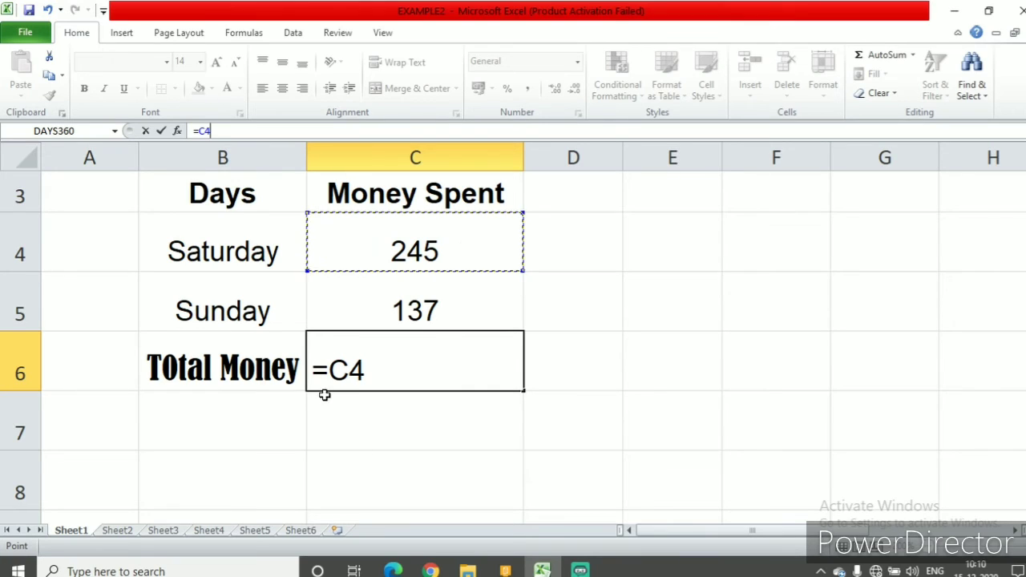
left_click_drag(179, 368, 489, 361)
left_click(479, 367)
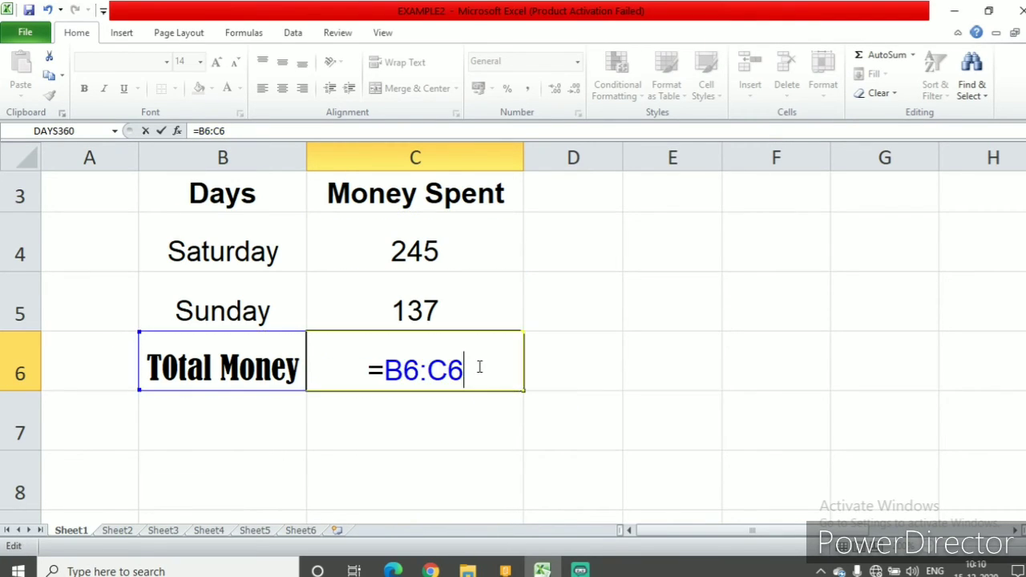
key("BackSpace")
key("BackSpace")
key("BackSpace")
key("BackSpace")
key("BackSpace")
key("BackSpace")
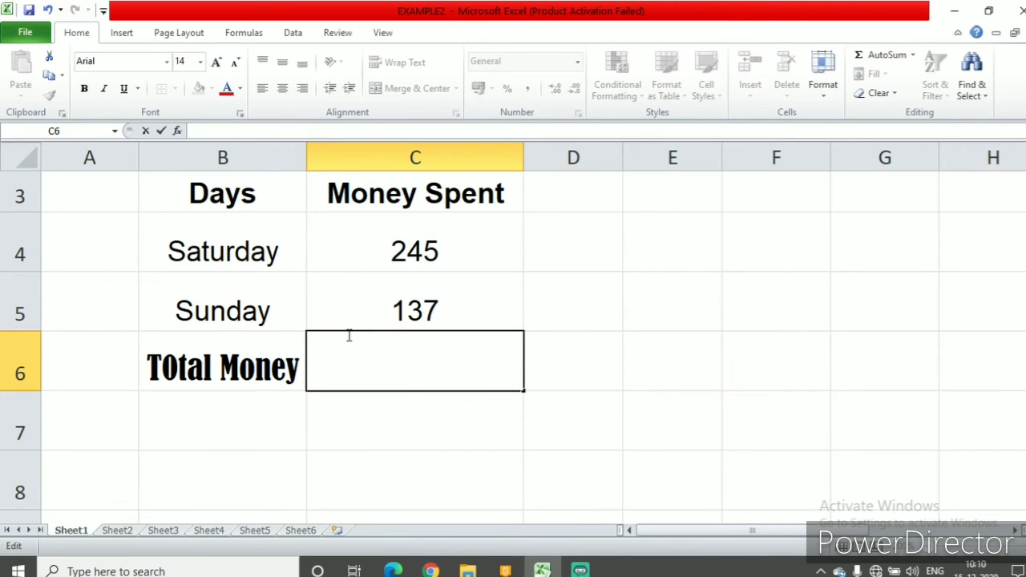
key("Escape")
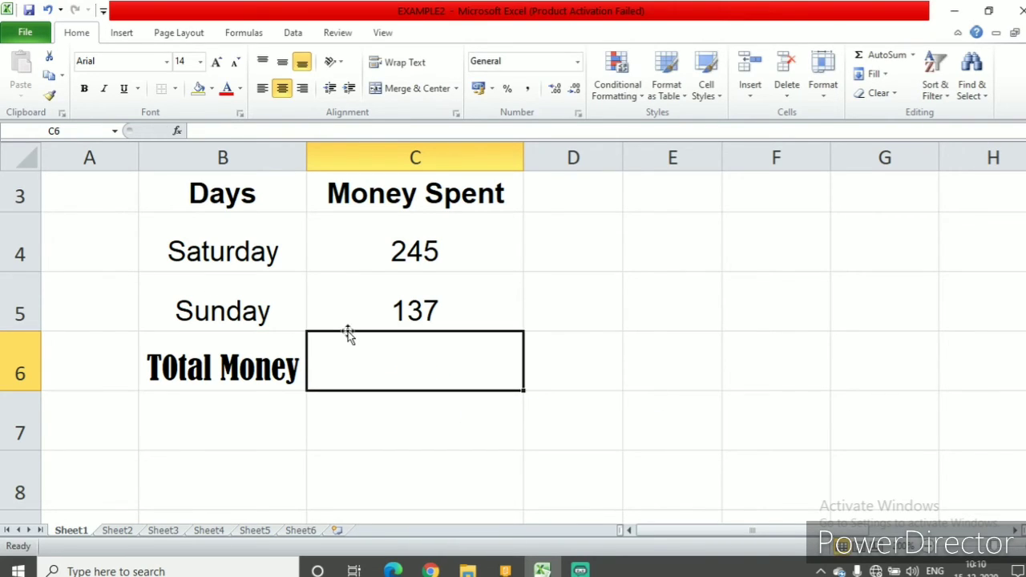
Step: Format the total cell C6 with font size 16 and bold
left_click(216, 64)
left_click(215, 62)
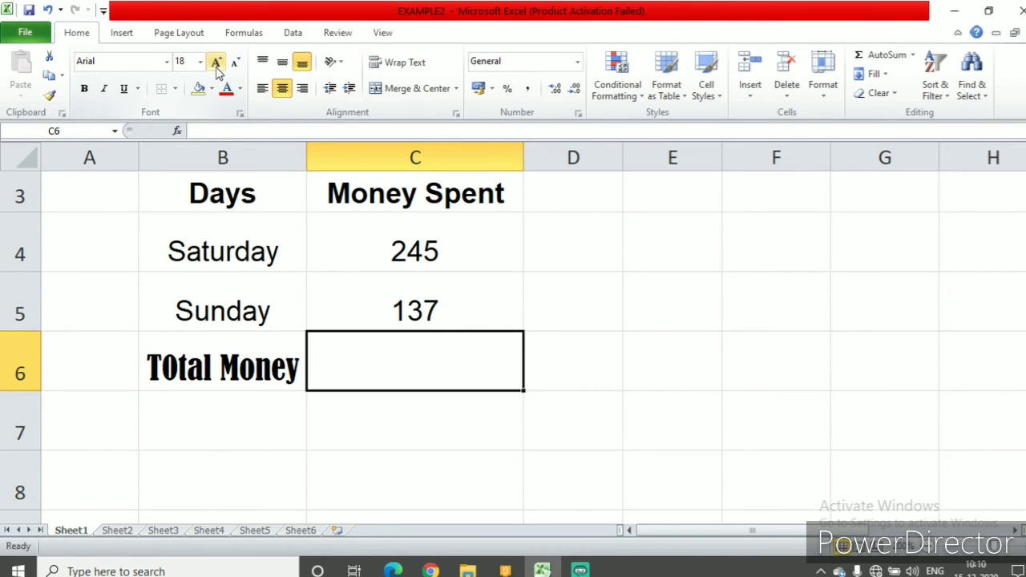
left_click(84, 88)
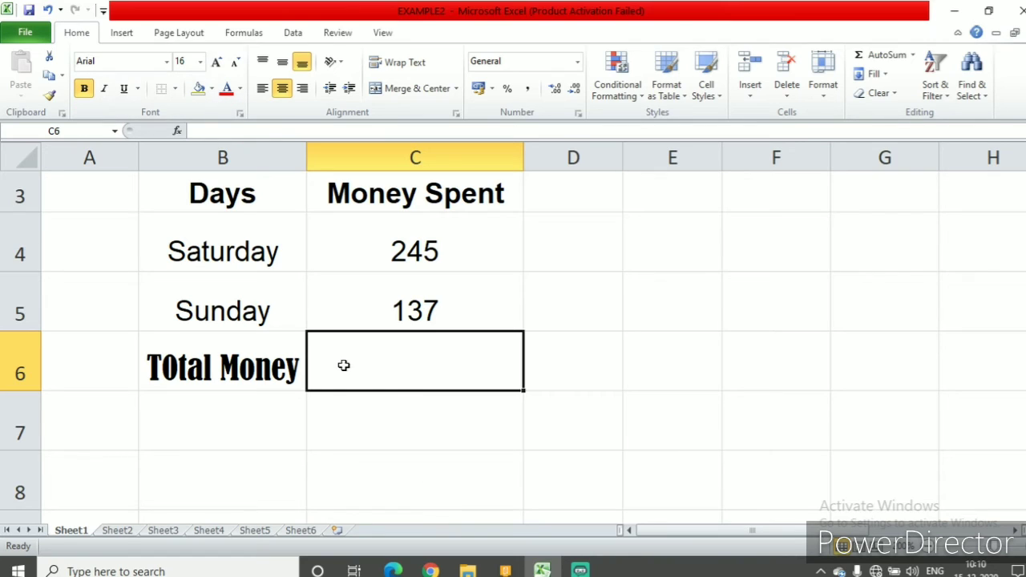
Step: Enter the formula =C4-C5 in cell C6 to subtract Sunday's amount from Saturday's
left_click(414, 254)
left_click(413, 292)
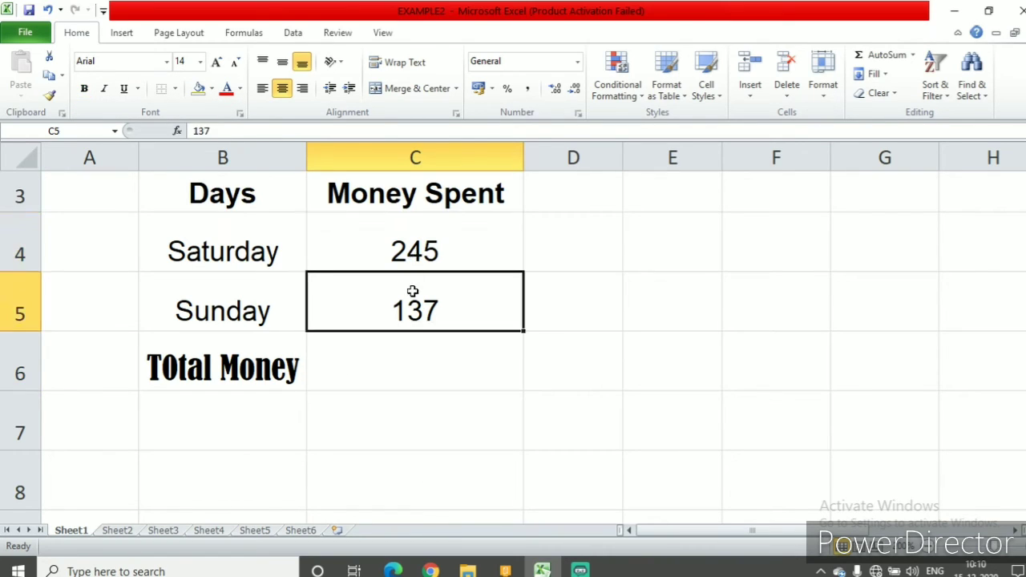
double_click(377, 363)
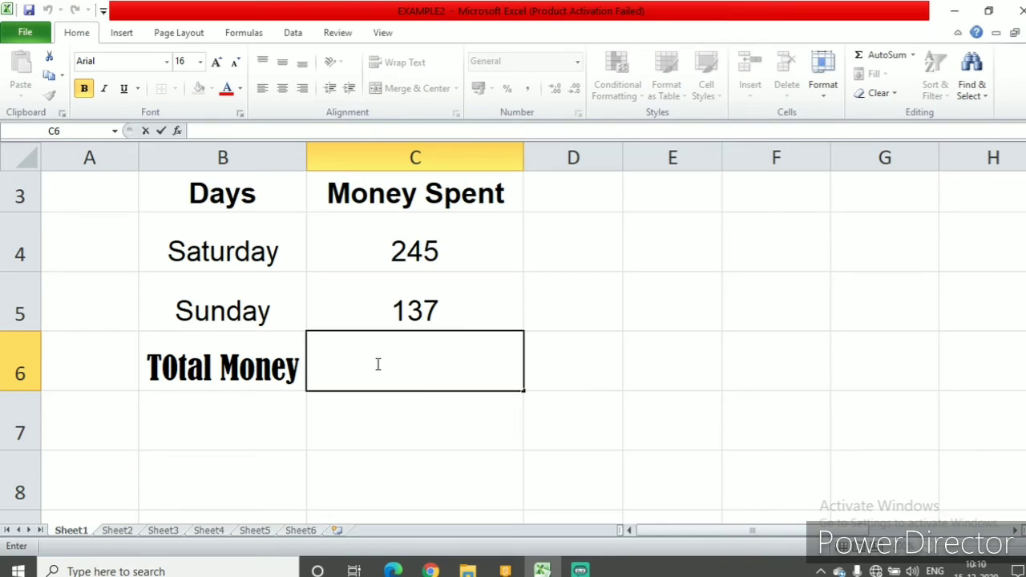
type("=")
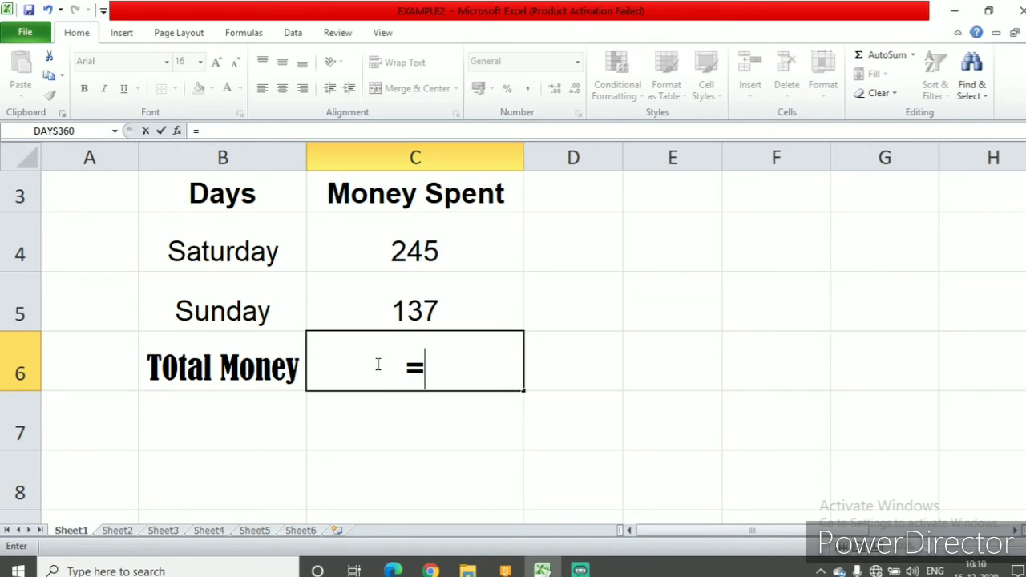
left_click(446, 251)
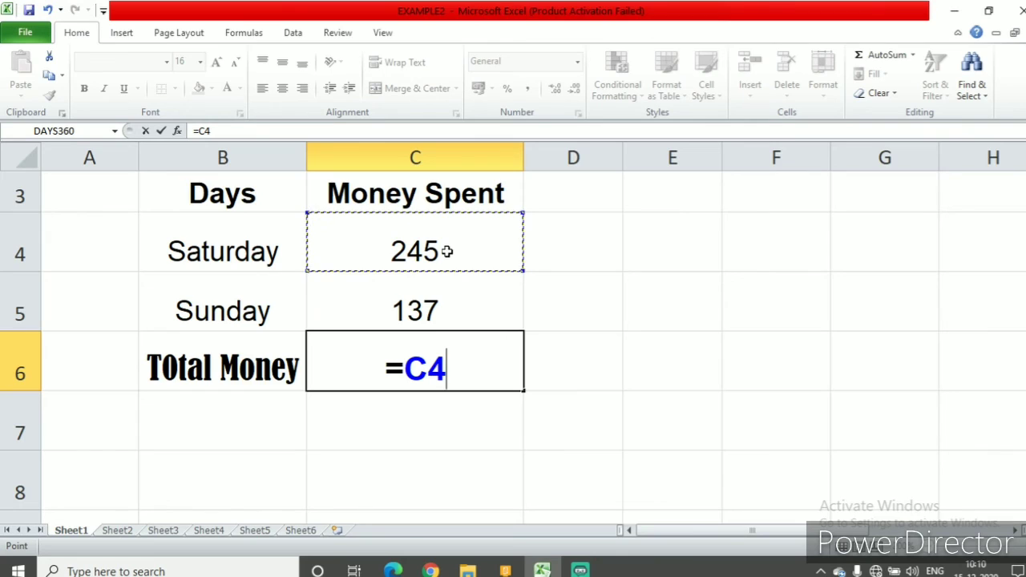
type("-")
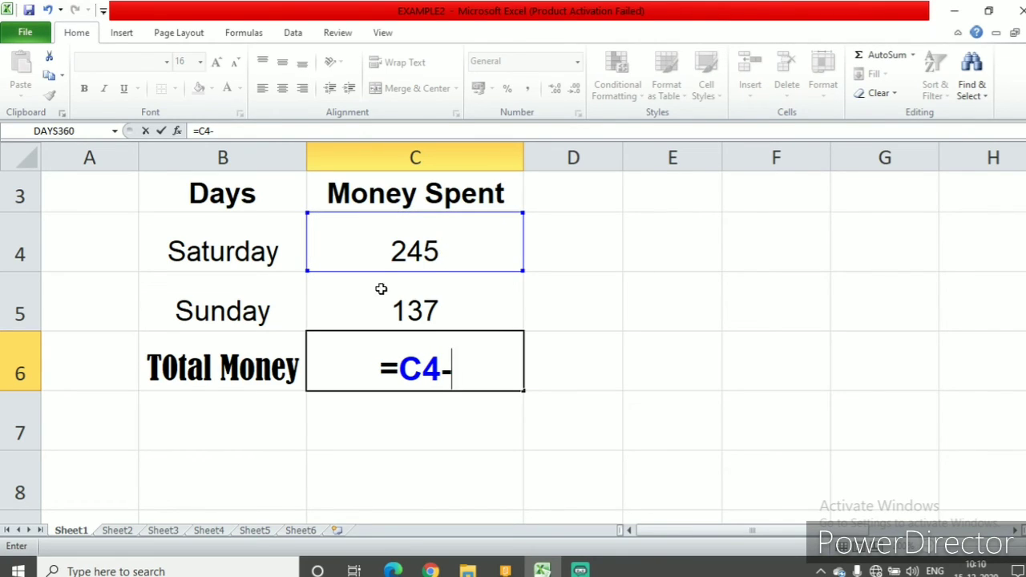
left_click(417, 311)
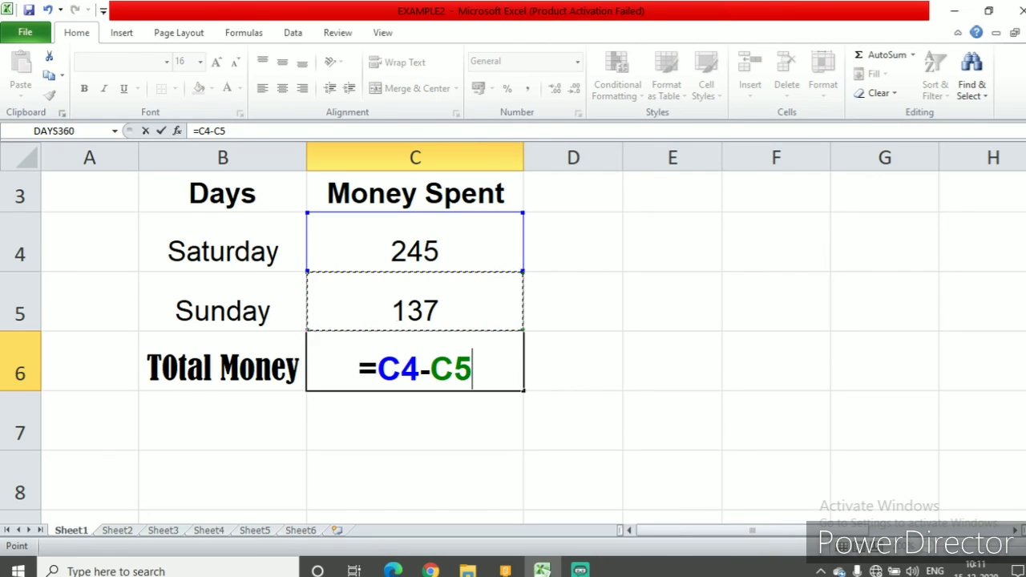
key("Return")
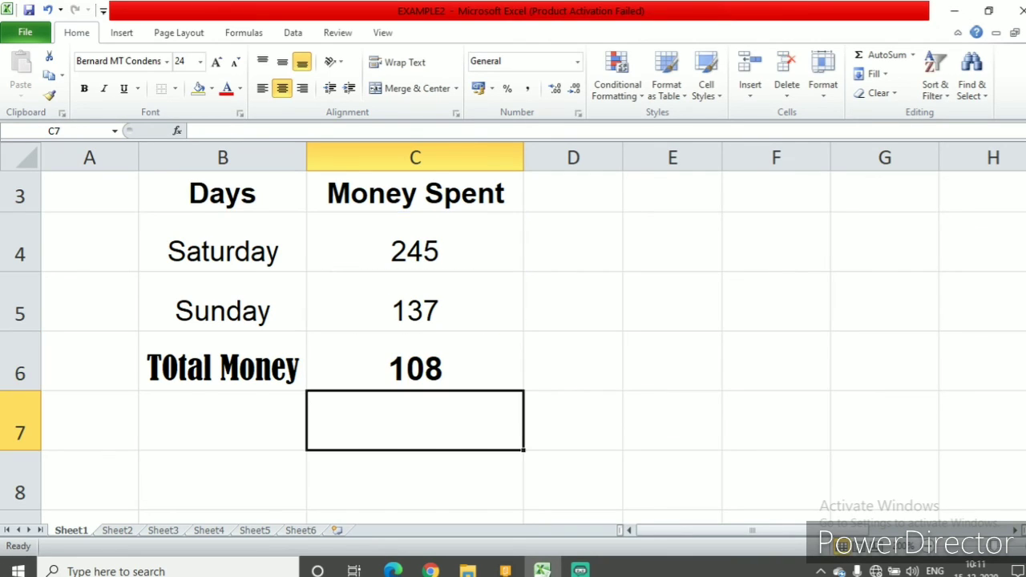